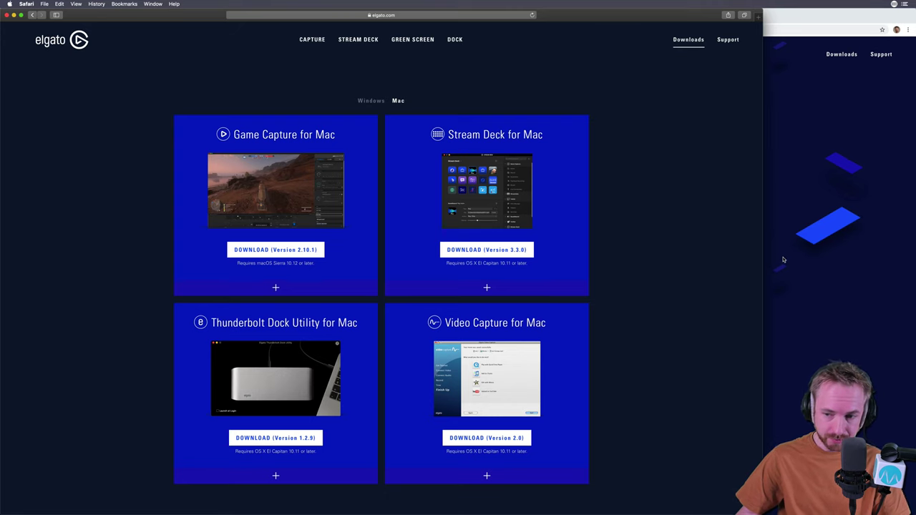
Step: Open the Stream Deck configuration window
{"action": "left_click", "coordinate": [811, 242]}
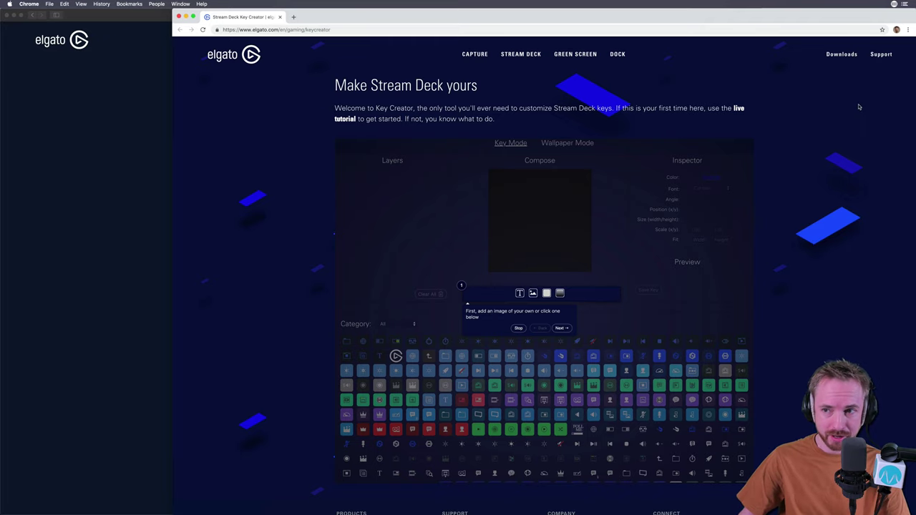
{"action": "left_click", "coordinate": [894, 5]}
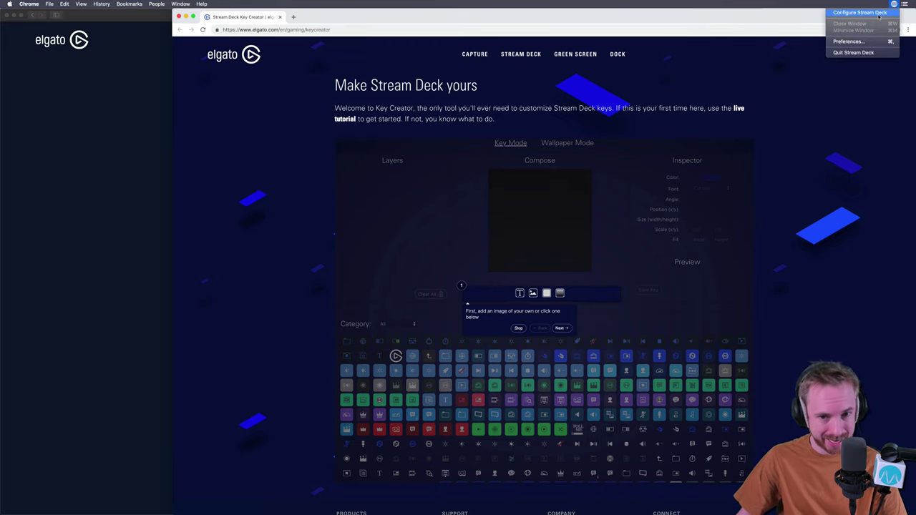
{"action": "left_click", "coordinate": [878, 12]}
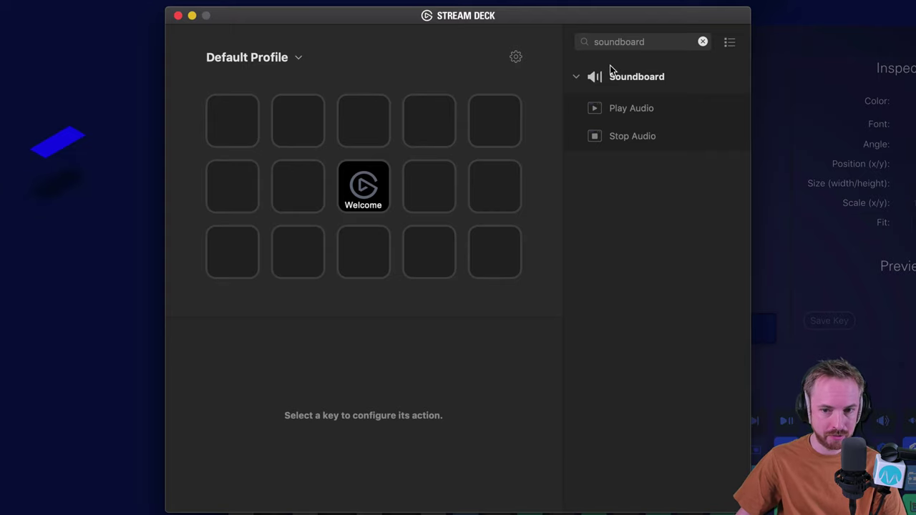
Step: Clear the action search and look through the full list of available actions, from Game Capture to YouTube
{"action": "left_click", "coordinate": [703, 41]}
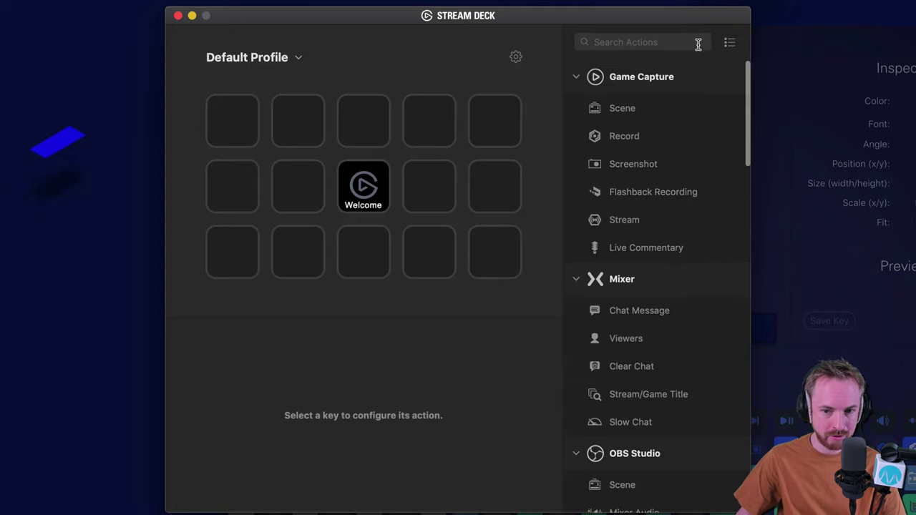
{"action": "scroll", "coordinate": [688, 219], "scroll_direction": "down", "scroll_amount": 8}
{"action": "scroll", "coordinate": [688, 219], "scroll_direction": "up", "scroll_amount": 8}
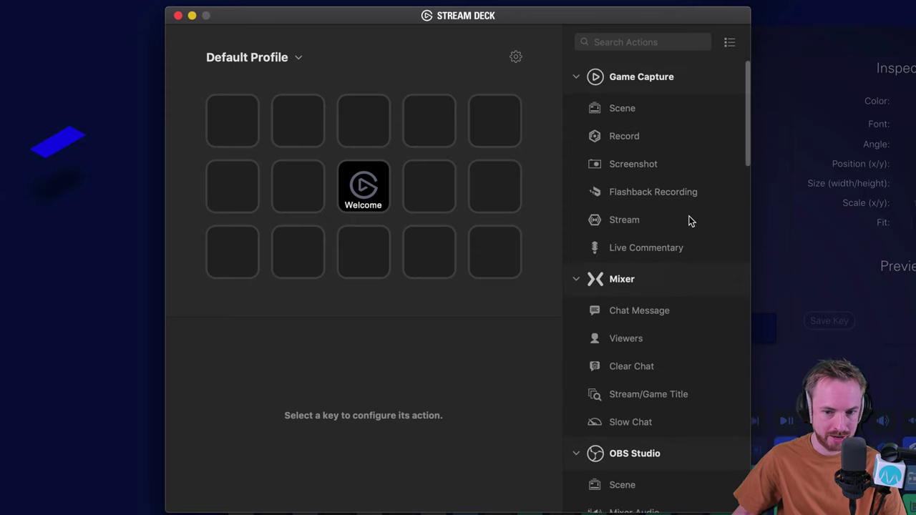
{"action": "scroll", "coordinate": [688, 218], "scroll_direction": "down", "scroll_amount": 10}
{"action": "scroll", "coordinate": [689, 221], "scroll_direction": "down", "scroll_amount": 15}
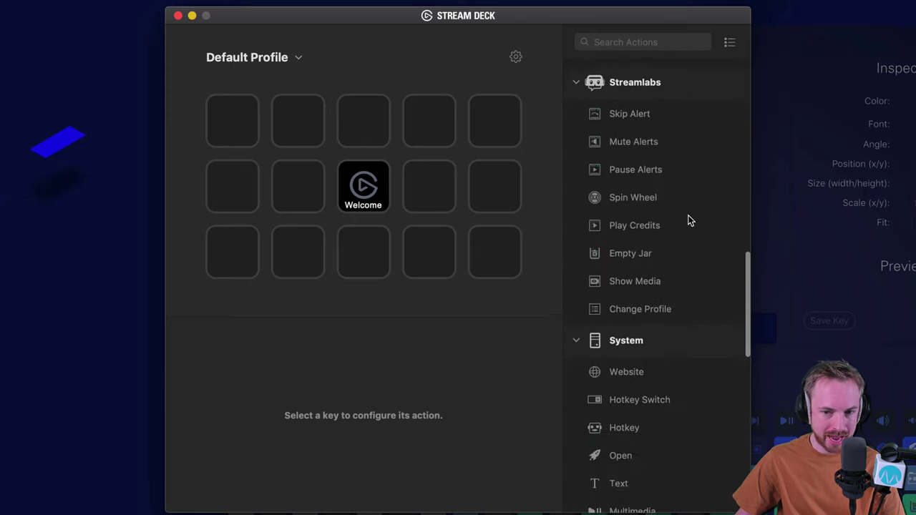
{"action": "scroll", "coordinate": [687, 220], "scroll_direction": "down", "scroll_amount": 5}
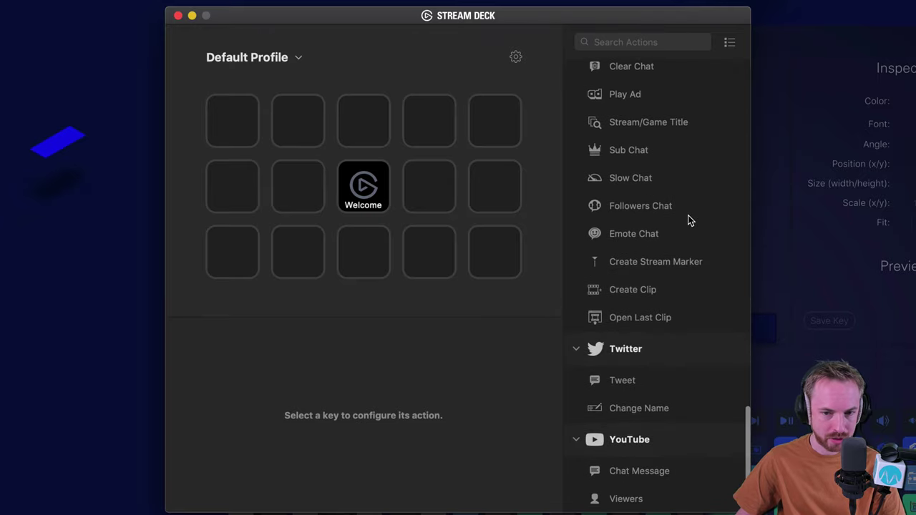
{"action": "scroll", "coordinate": [688, 220], "scroll_direction": "up", "scroll_amount": 20}
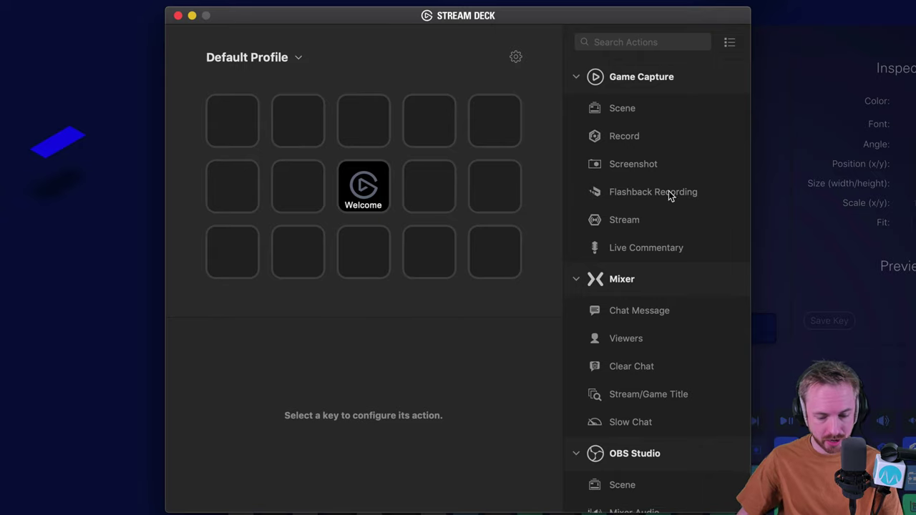
Step: Search the actions for "soundboard" and assign Play Audio to the first key of the top row
{"action": "left_click", "coordinate": [639, 42]}
{"action": "type", "text": "soun"}
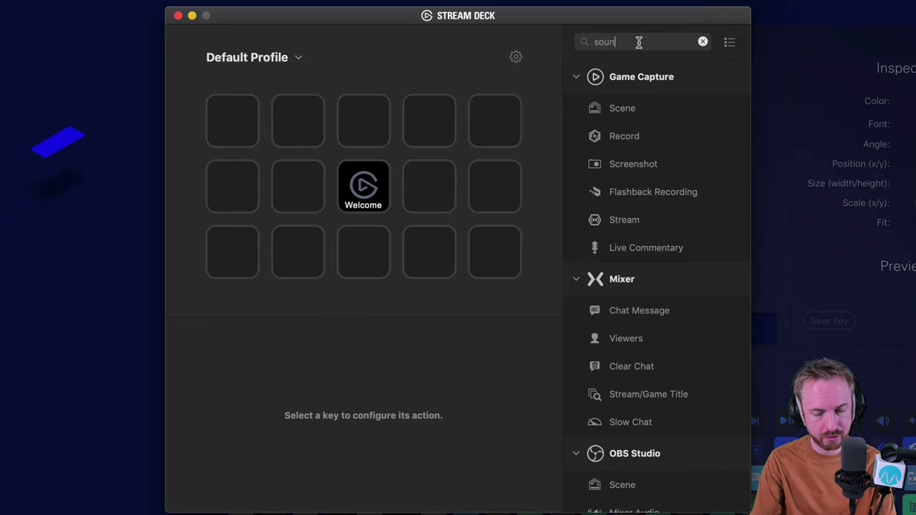
{"action": "type", "text": "dboard"}
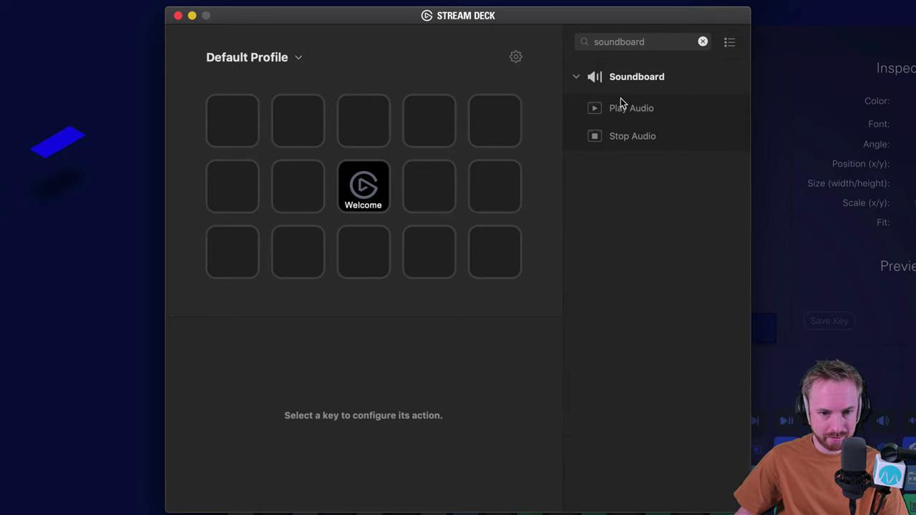
{"action": "left_click_drag", "start_coordinate": [622, 108], "coordinate": [214, 125]}
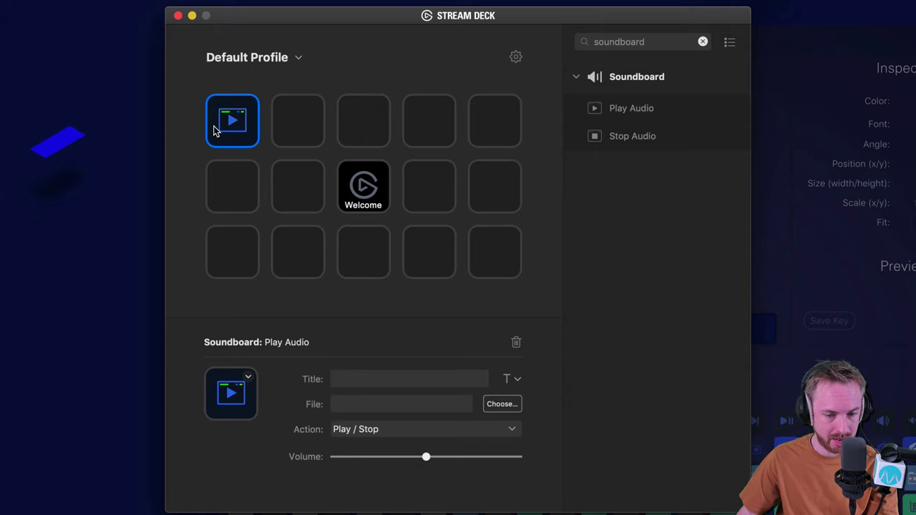
Step: Load Crowd Cheer.wav from Downloads as the first key's audio file and title the key Cheer
{"action": "left_click", "coordinate": [486, 403]}
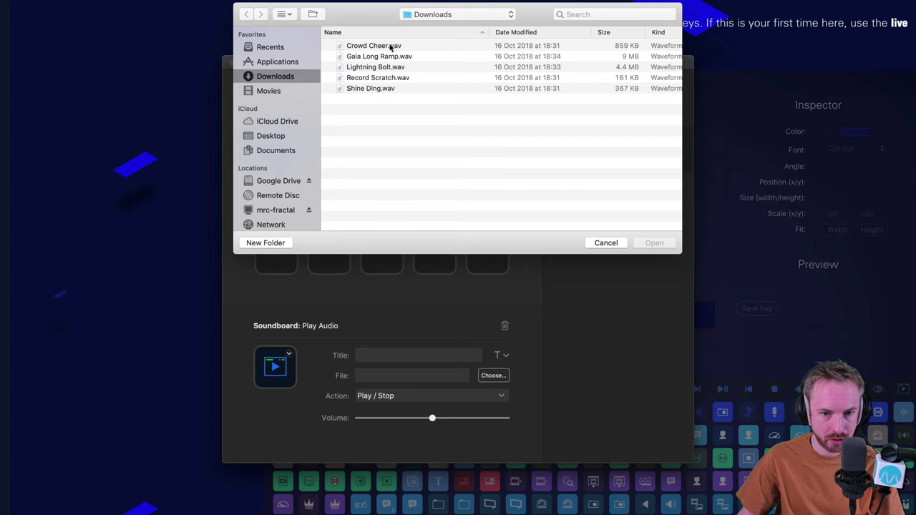
{"action": "left_click", "coordinate": [383, 47]}
{"action": "double_click", "coordinate": [383, 47]}
{"action": "triple_click", "coordinate": [413, 358]}
{"action": "type", "text": "Cheer"}
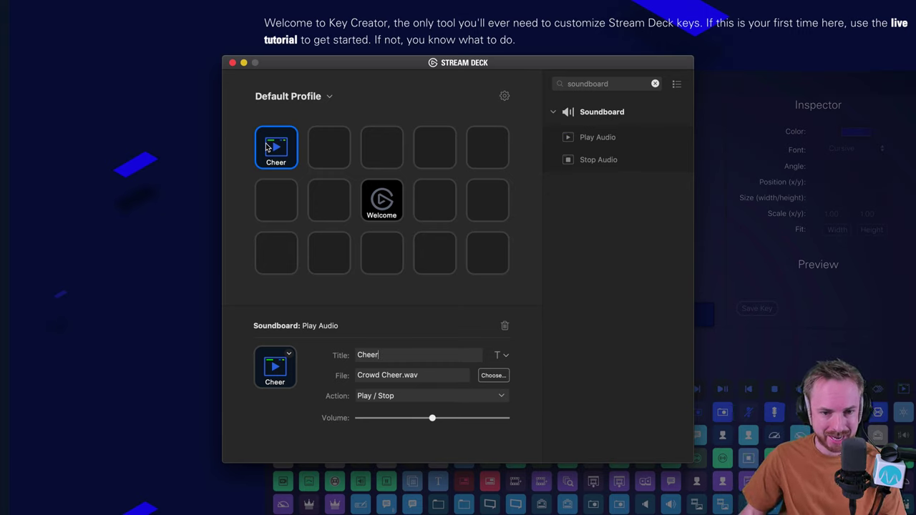
Step: Assign Play Audio to the second key of the top row with Lightning Bolt.wav and title it Lightning
{"action": "left_click_drag", "start_coordinate": [590, 137], "coordinate": [329, 148]}
{"action": "left_click", "coordinate": [492, 375]}
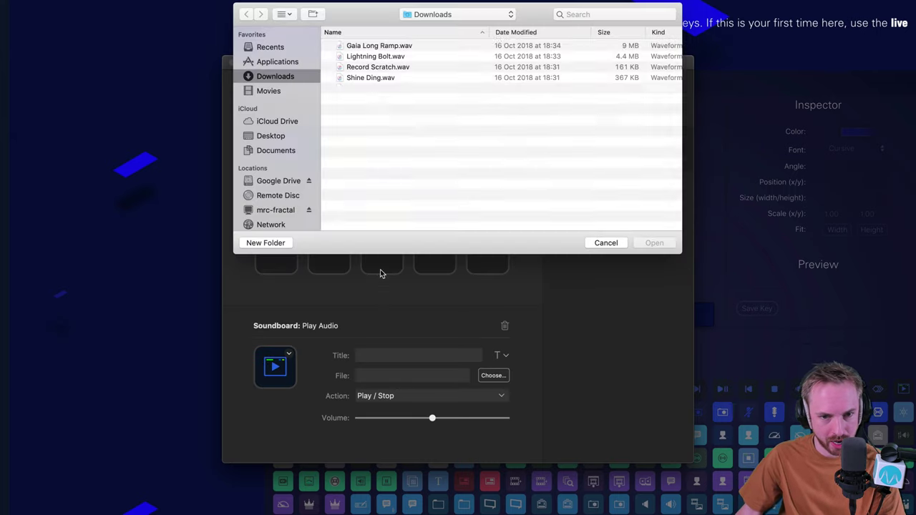
{"action": "left_click", "coordinate": [371, 67]}
{"action": "key", "text": "Return"}
{"action": "left_click", "coordinate": [394, 355]}
{"action": "type", "text": "Lightning"}
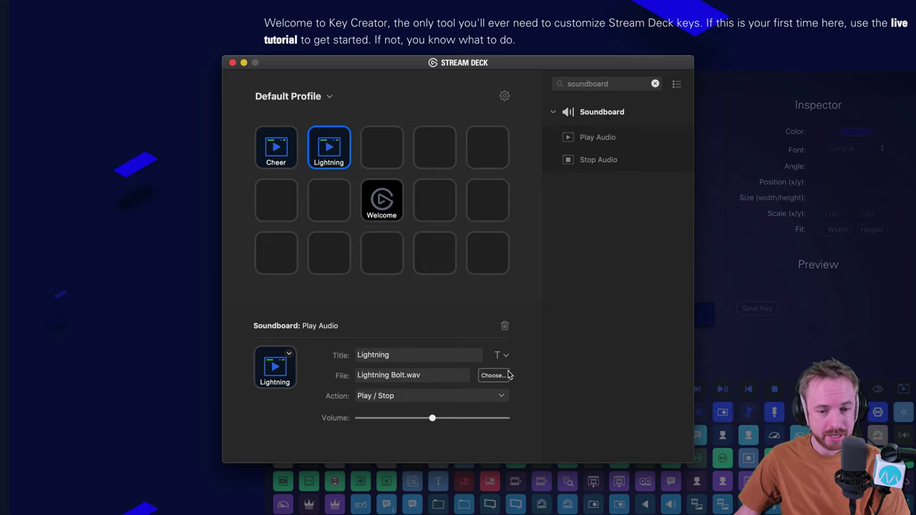
Step: Assign Play Audio to the third key of the top row and load Shine Ding.wav
{"action": "left_click_drag", "start_coordinate": [582, 146], "coordinate": [382, 159]}
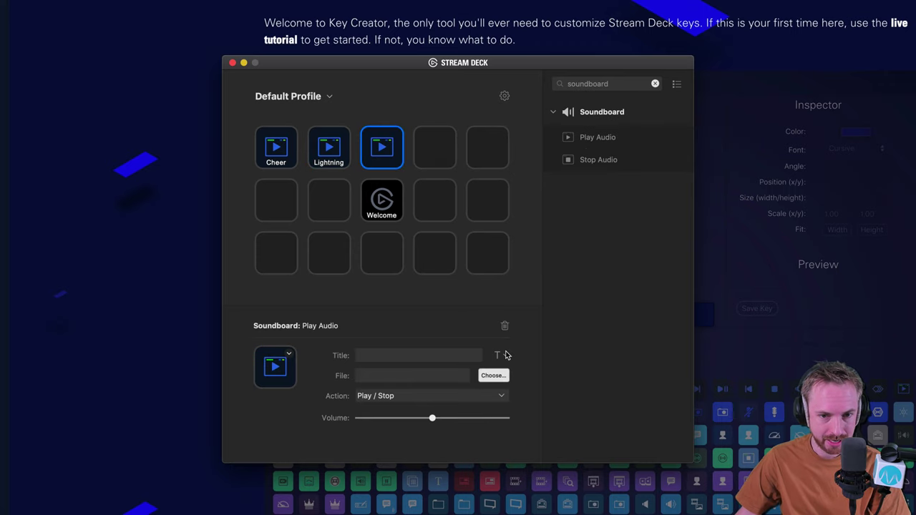
{"action": "left_click", "coordinate": [499, 377]}
{"action": "double_click", "coordinate": [373, 89]}
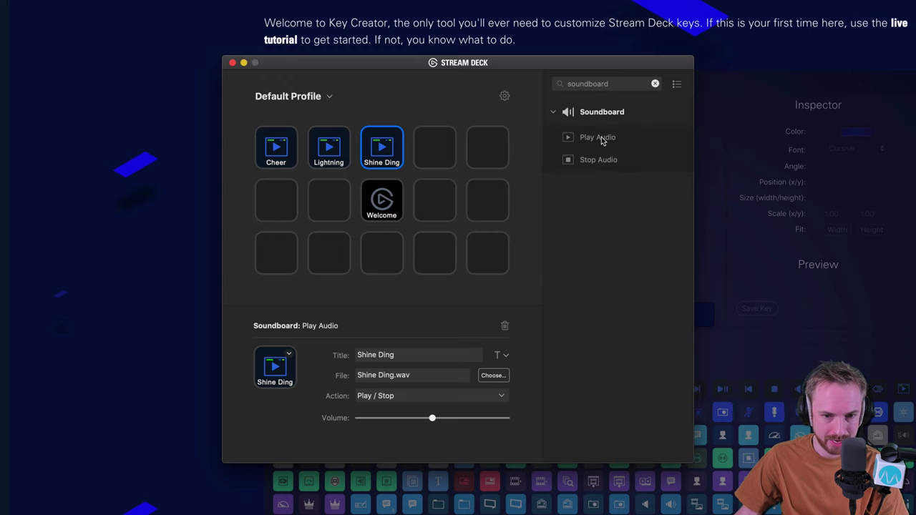
Step: Assign Play Audio to the fourth key of the top row with Record Scratch.wav and title it Scratch
{"action": "left_click_drag", "start_coordinate": [601, 138], "coordinate": [433, 149]}
{"action": "left_click", "coordinate": [498, 375]}
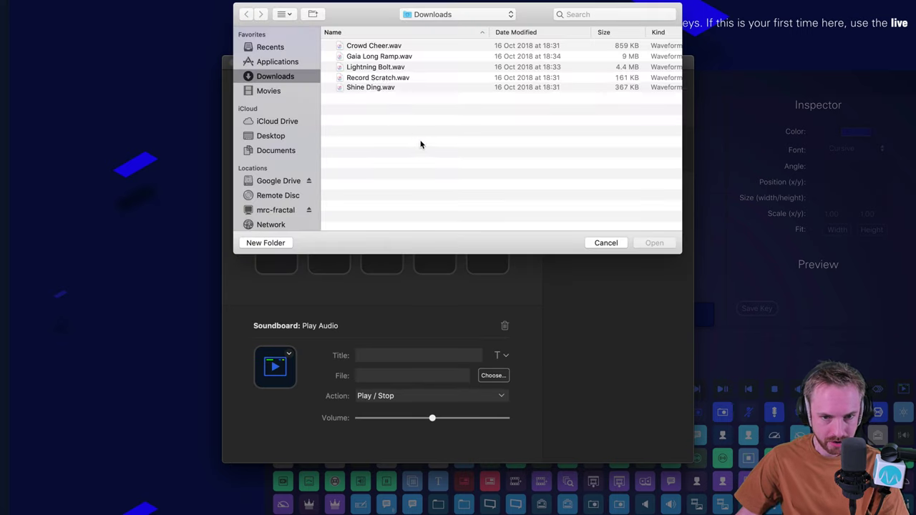
{"action": "double_click", "coordinate": [389, 78]}
{"action": "triple_click", "coordinate": [397, 355]}
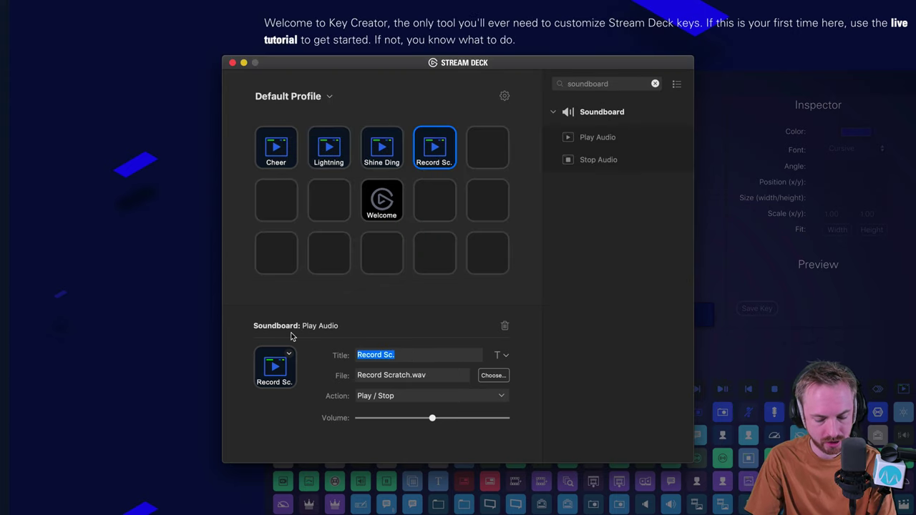
{"action": "type", "text": "Scratch"}
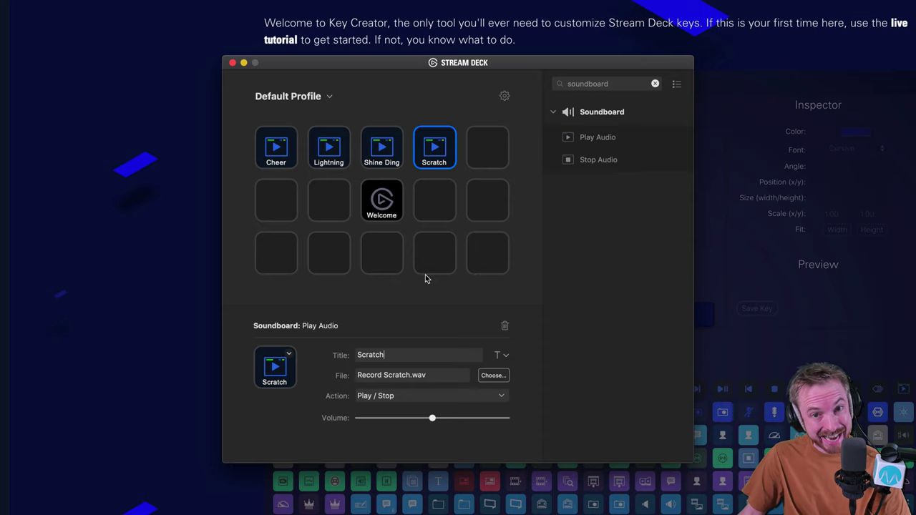
Step: Assign Play Audio to the fifth key of the top row with Gaia Long Ramp.wav and title it MRC
{"action": "left_click_drag", "start_coordinate": [593, 137], "coordinate": [497, 149]}
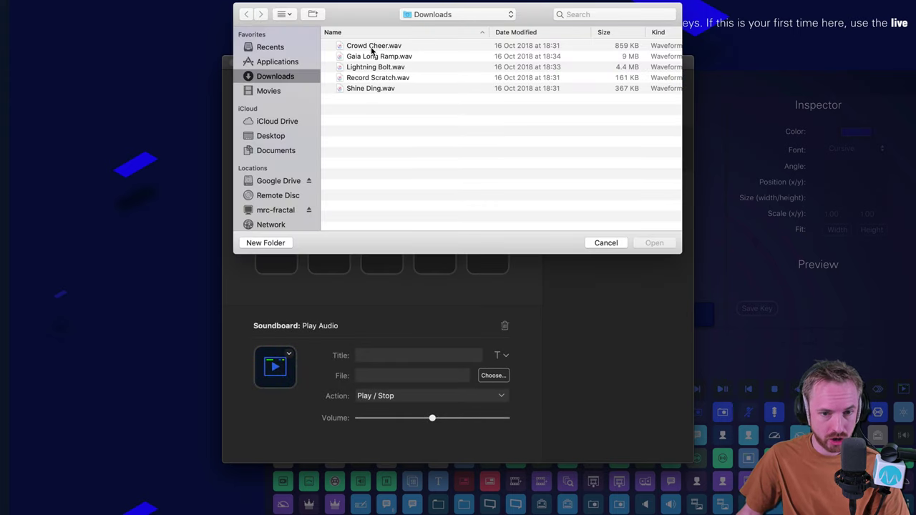
{"action": "double_click", "coordinate": [371, 56]}
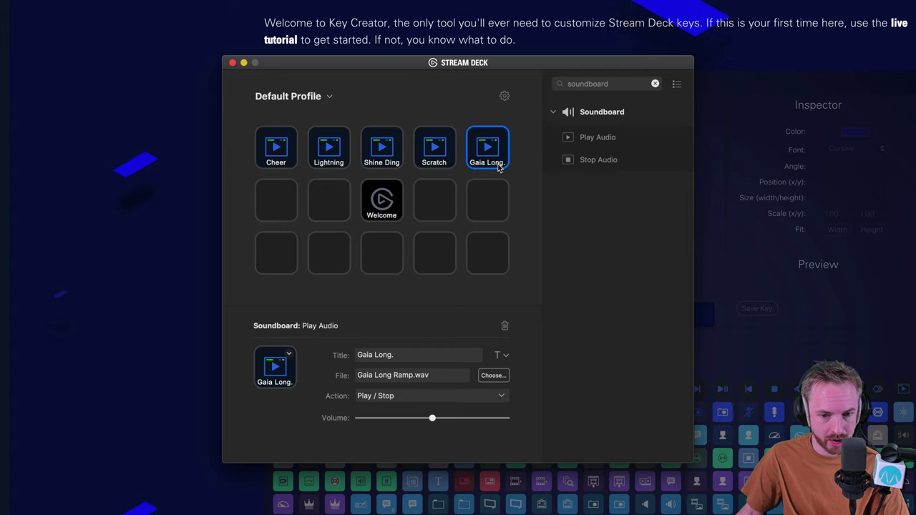
{"action": "triple_click", "coordinate": [410, 358]}
{"action": "type", "text": "M"}
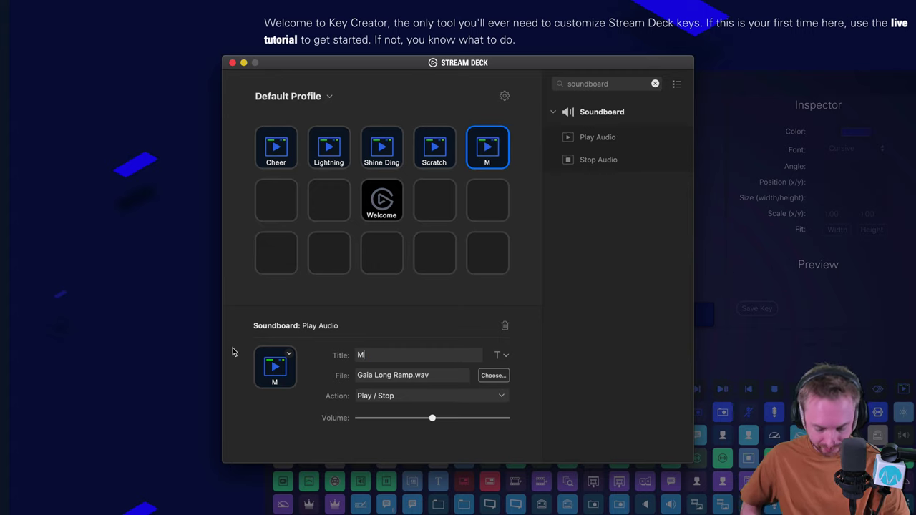
{"action": "type", "text": "RC"}
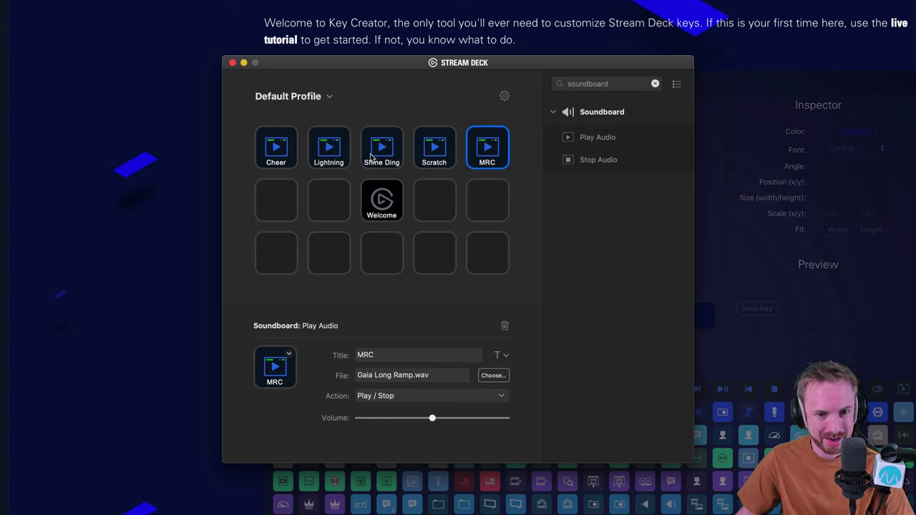
Step: Start creating a new icon for the Cheer key in the web-based Key Creator
{"action": "left_click", "coordinate": [285, 156]}
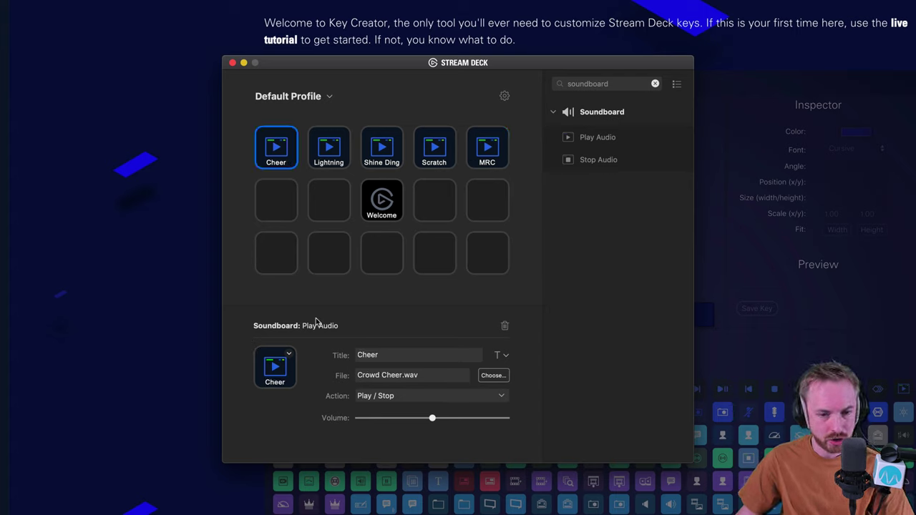
{"action": "left_click", "coordinate": [290, 355]}
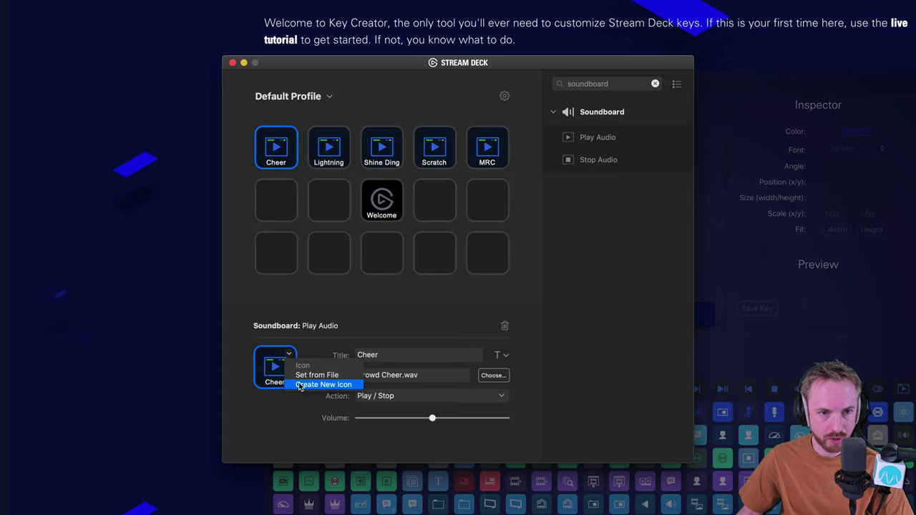
{"action": "left_click", "coordinate": [308, 384]}
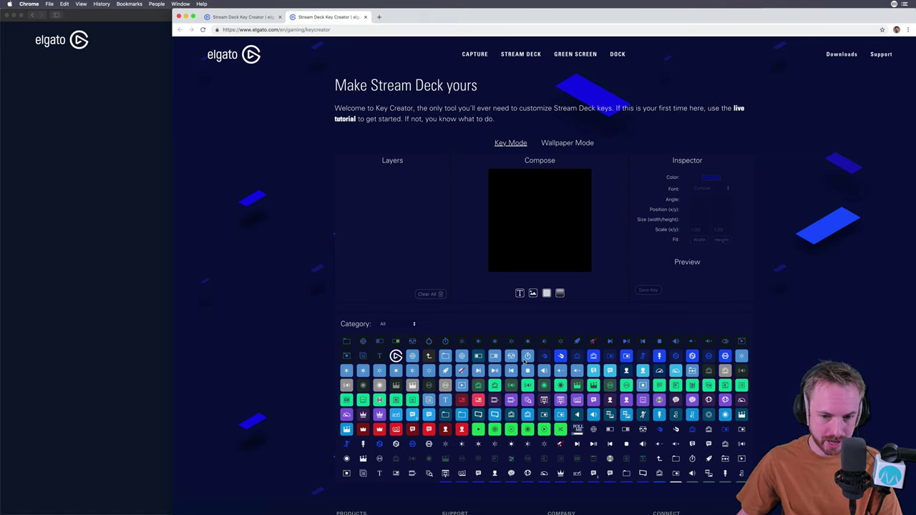
Step: Add the sunglasses emoji from the icon library to the key composition
{"action": "scroll", "coordinate": [523, 347], "scroll_direction": "down", "scroll_amount": 5}
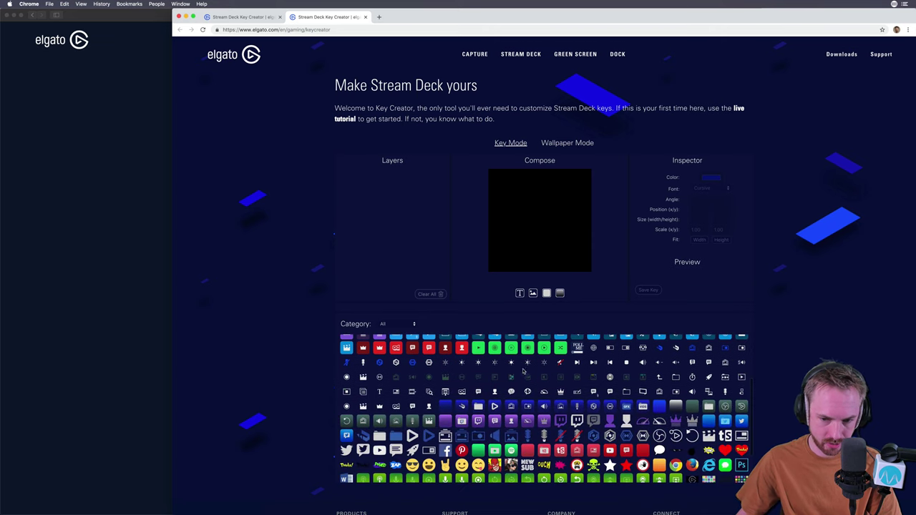
{"action": "scroll", "coordinate": [488, 397], "scroll_direction": "down", "scroll_amount": 1}
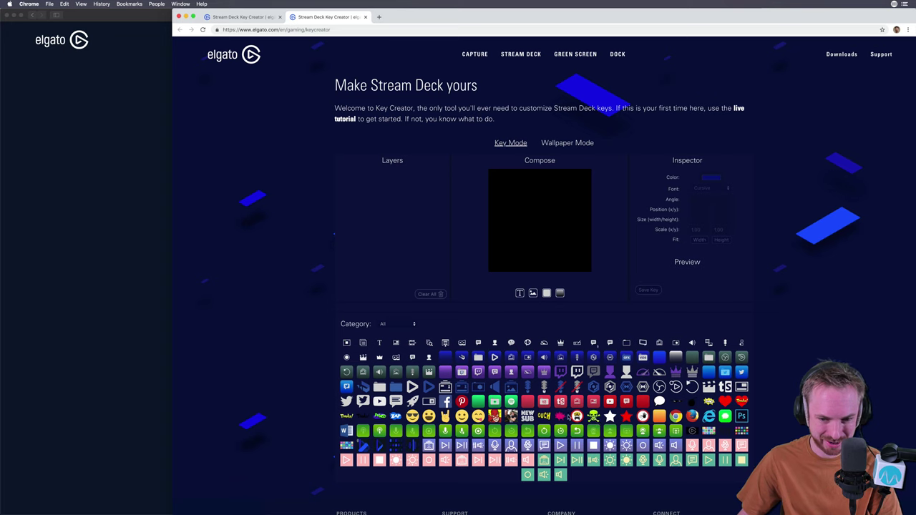
{"action": "scroll", "coordinate": [569, 417], "scroll_direction": "down", "scroll_amount": 1}
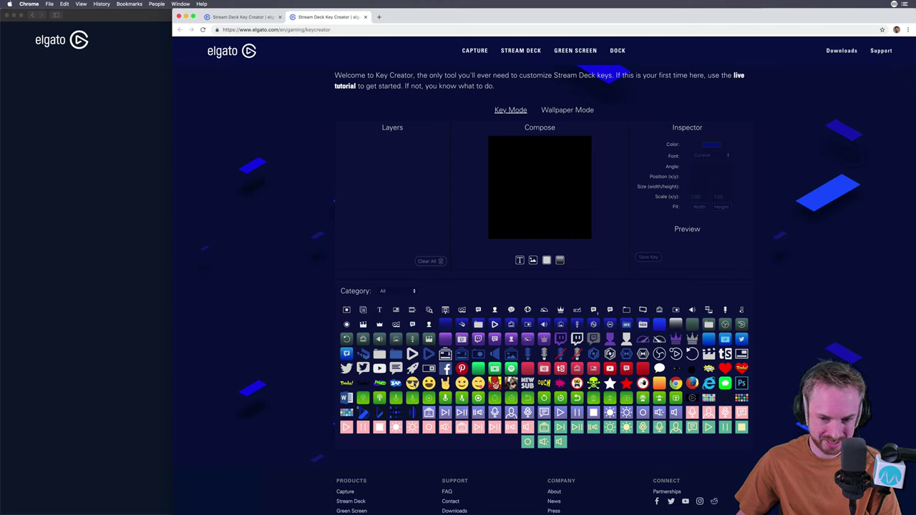
{"action": "left_click", "coordinate": [412, 384]}
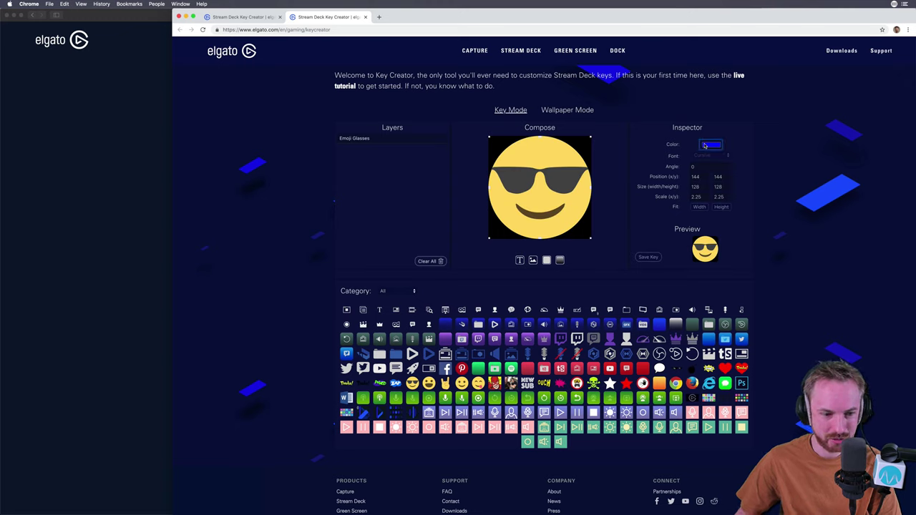
Step: Try to recolour the sunglasses emoji layer orange
{"action": "left_click", "coordinate": [705, 145]}
{"action": "left_click", "coordinate": [32, 421]}
{"action": "left_click_drag", "start_coordinate": [32, 421], "coordinate": [65, 432]}
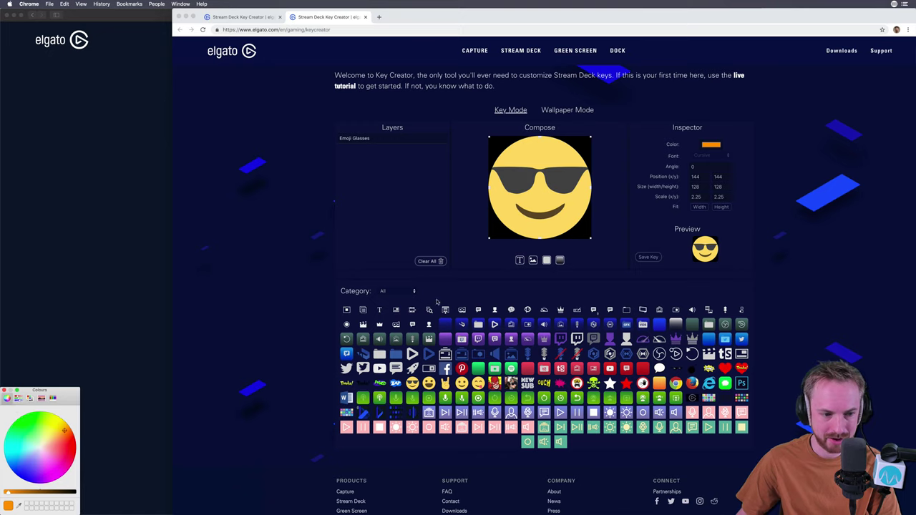
{"action": "left_click", "coordinate": [5, 390]}
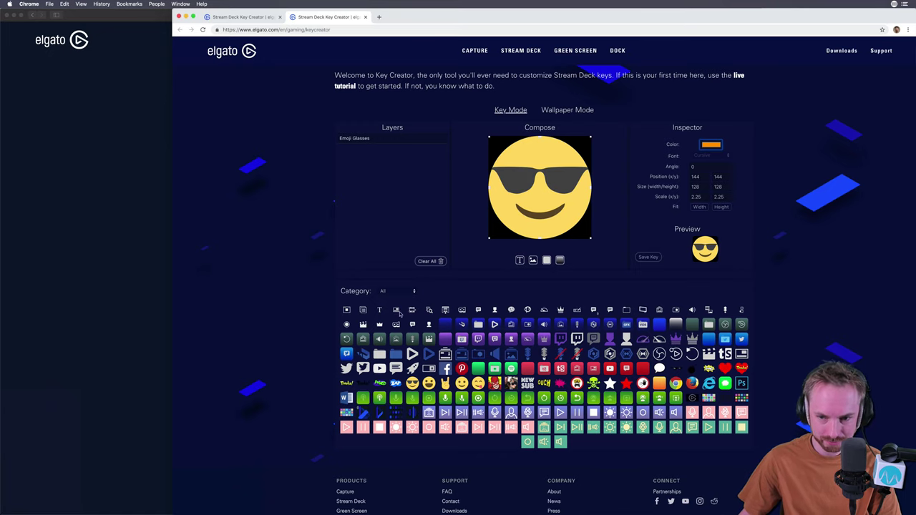
Step: Add a rounded rectangle layer to the key composition and colour it orange
{"action": "left_click", "coordinate": [546, 260]}
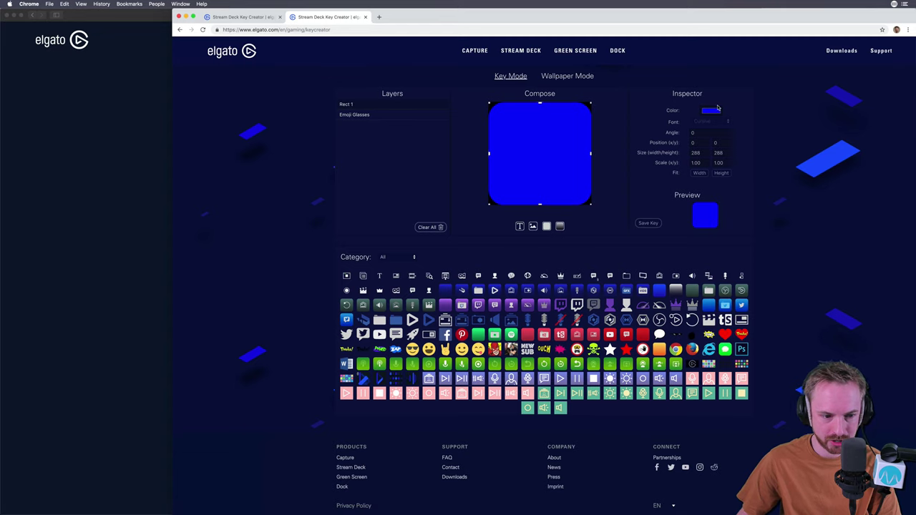
{"action": "left_click", "coordinate": [710, 111]}
{"action": "left_click", "coordinate": [65, 430]}
{"action": "left_click", "coordinate": [260, 386]}
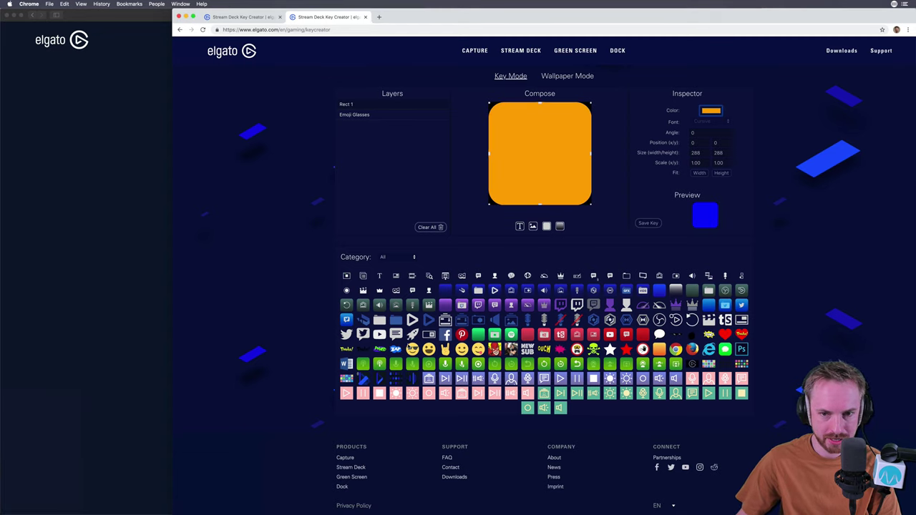
Step: Add another sunglasses emoji on top of the orange rounded rectangle and save the key as an image file
{"action": "left_click", "coordinate": [412, 348]}
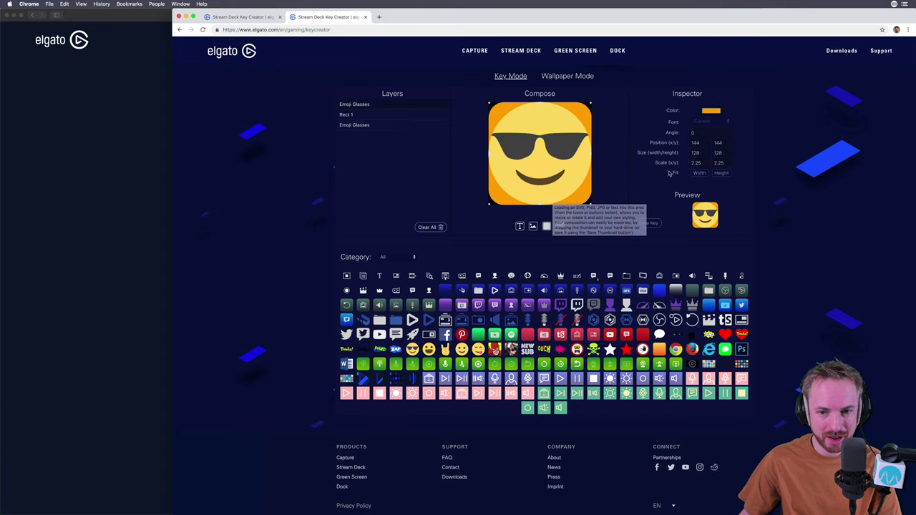
{"action": "scroll", "coordinate": [615, 193], "scroll_direction": "up", "scroll_amount": 2}
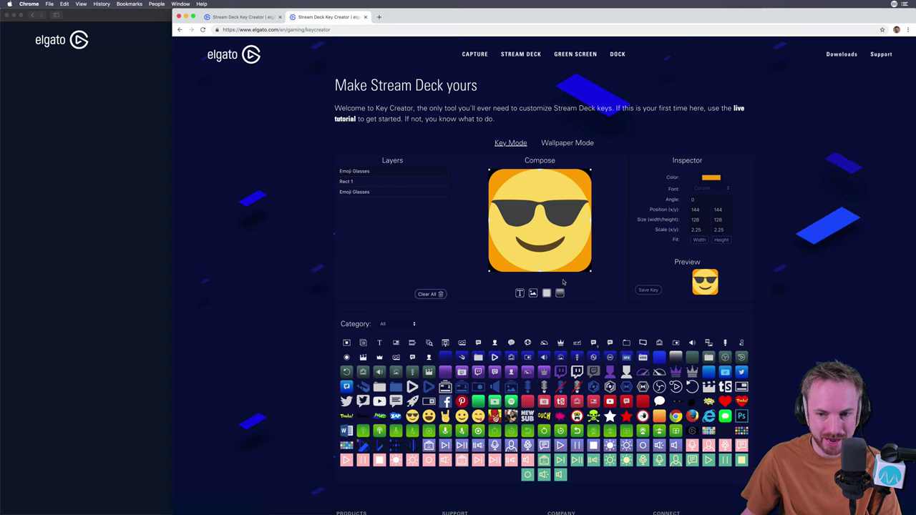
{"action": "scroll", "coordinate": [639, 213], "scroll_direction": "down", "scroll_amount": 2}
{"action": "left_click", "coordinate": [648, 223]}
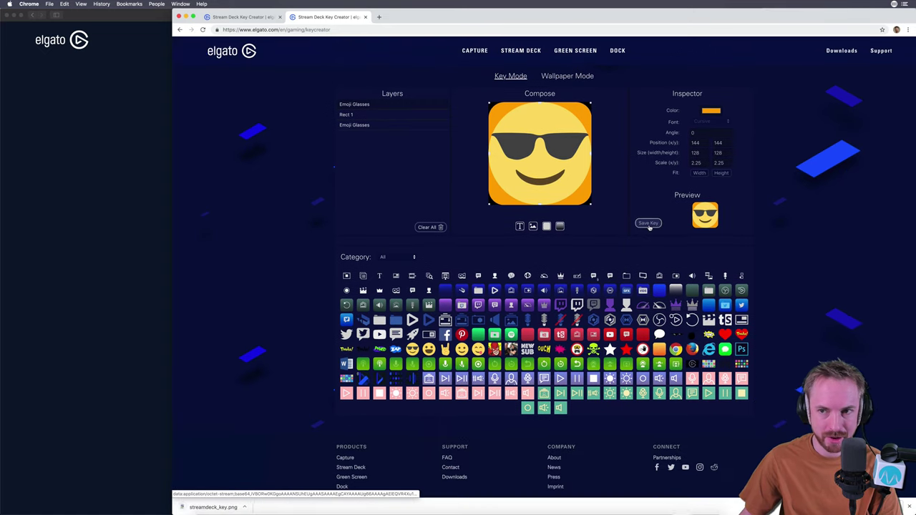
Step: Switch to the Stream Deck app and set the Shine Ding key's icon from the file streamdeck_key.png in Downloads
{"action": "left_click", "coordinate": [893, 5]}
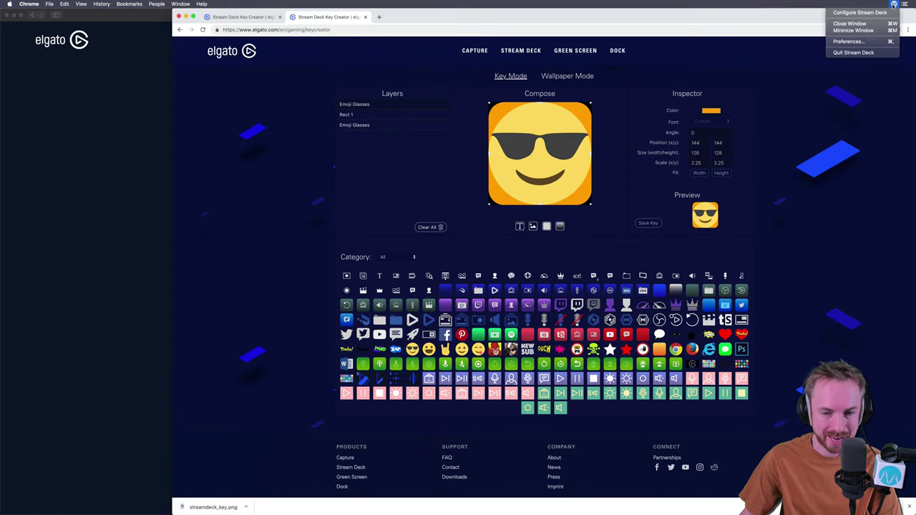
{"action": "left_click", "coordinate": [875, 14]}
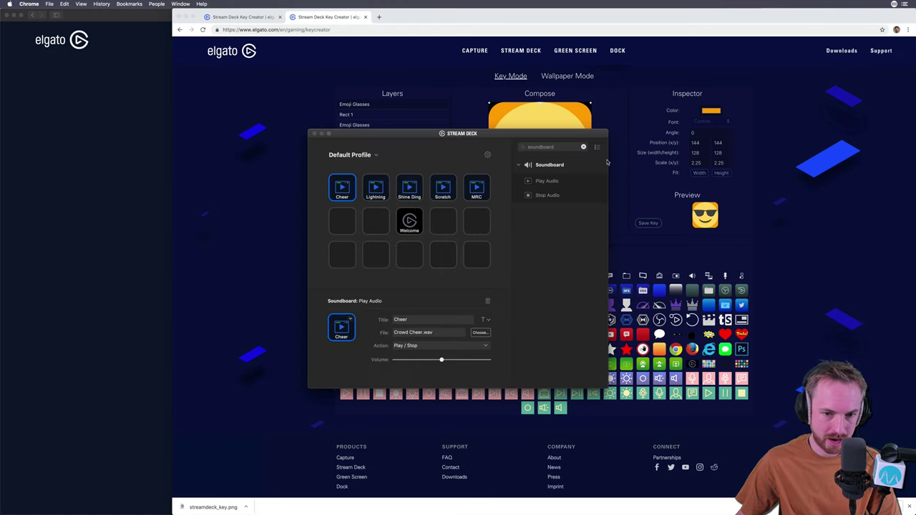
{"action": "left_click", "coordinate": [411, 187]}
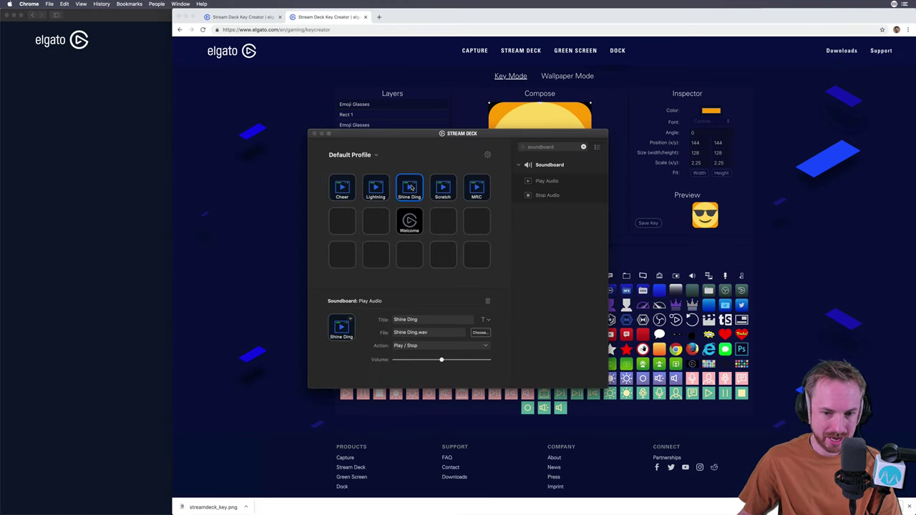
{"action": "left_click", "coordinate": [480, 332]}
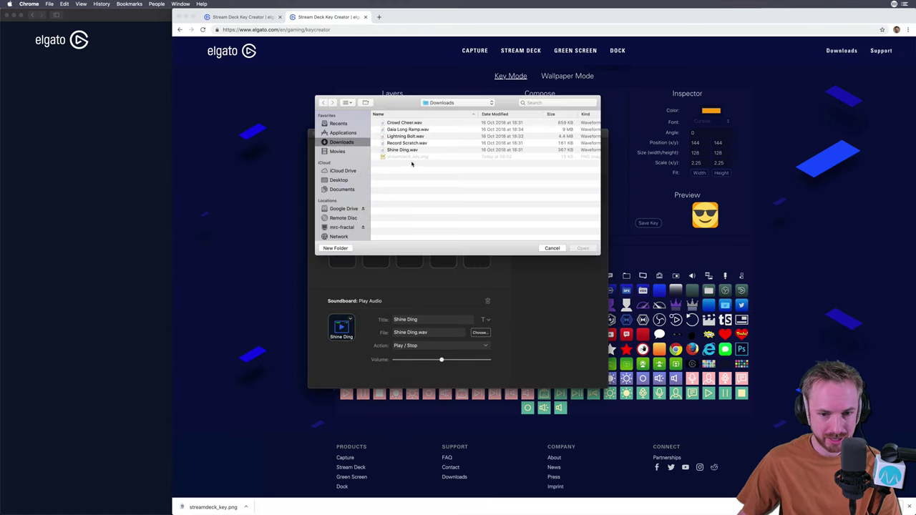
{"action": "left_click", "coordinate": [562, 251]}
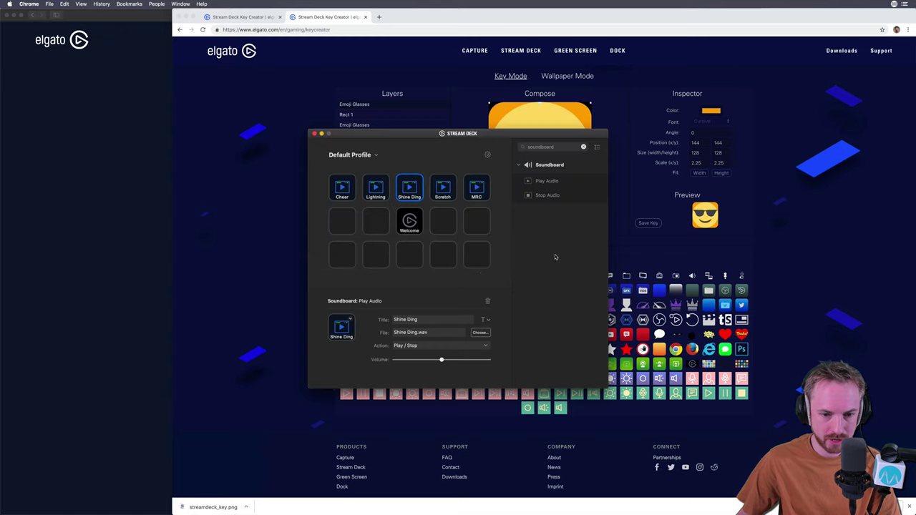
{"action": "left_click", "coordinate": [351, 321]}
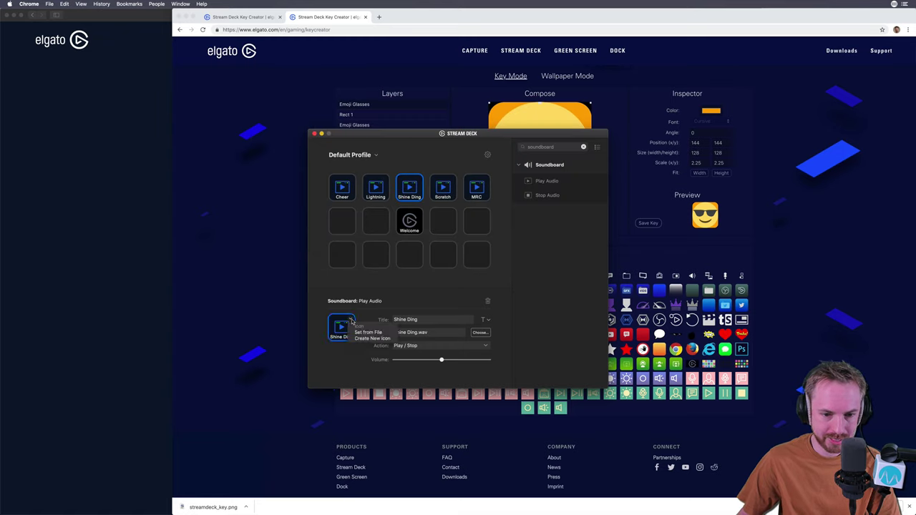
{"action": "left_click", "coordinate": [365, 333]}
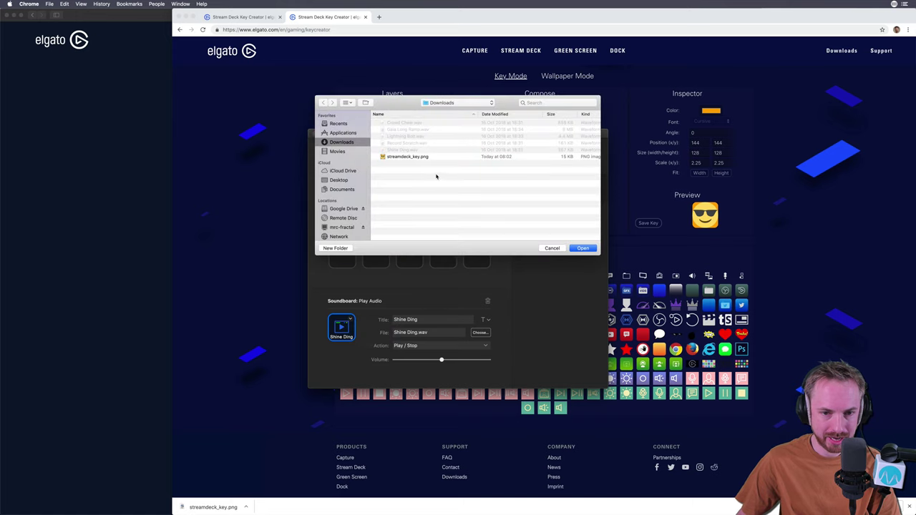
{"action": "left_click", "coordinate": [408, 157]}
{"action": "key", "text": "Return"}
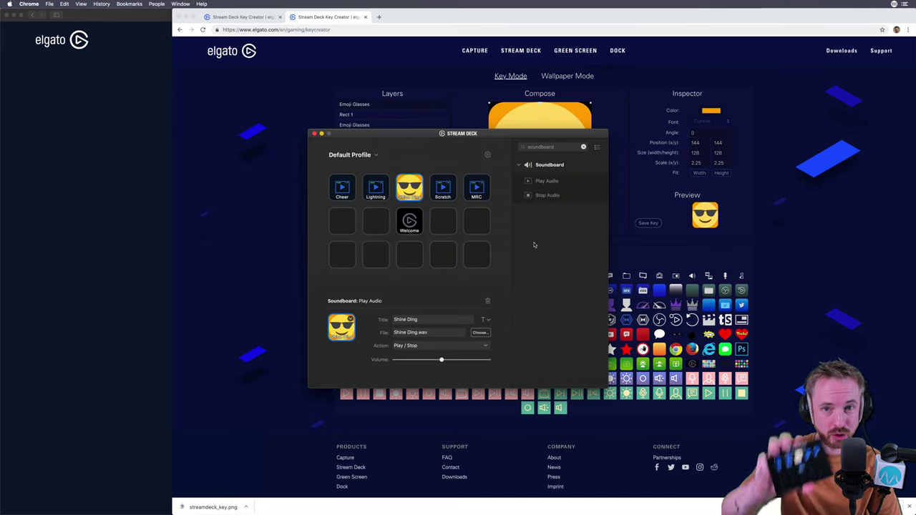